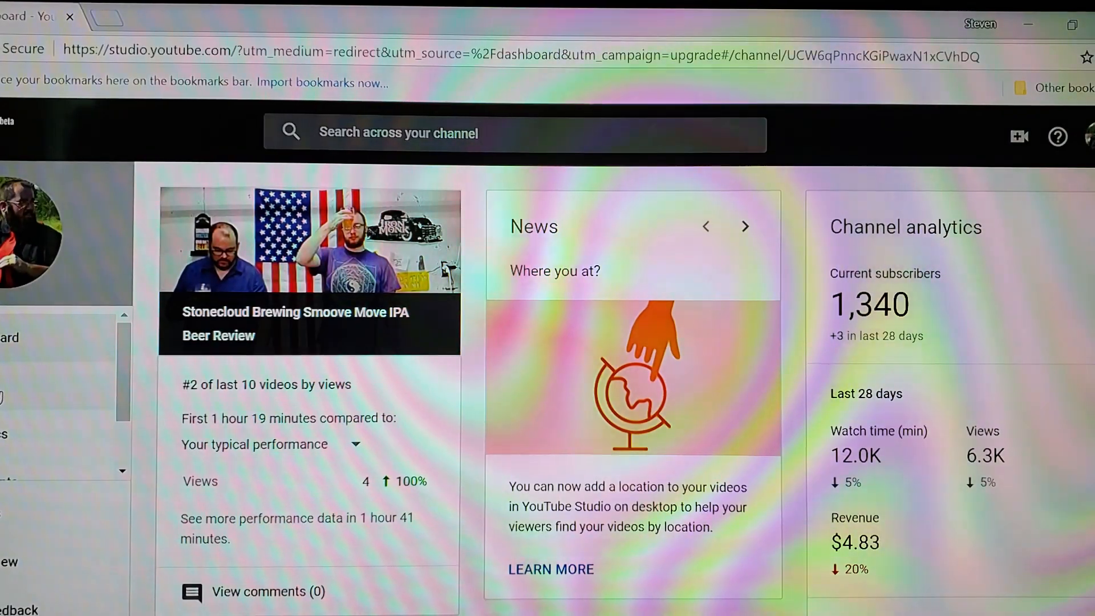
Show the channel's video list to review each upload's monetization status
left_click(63, 387)
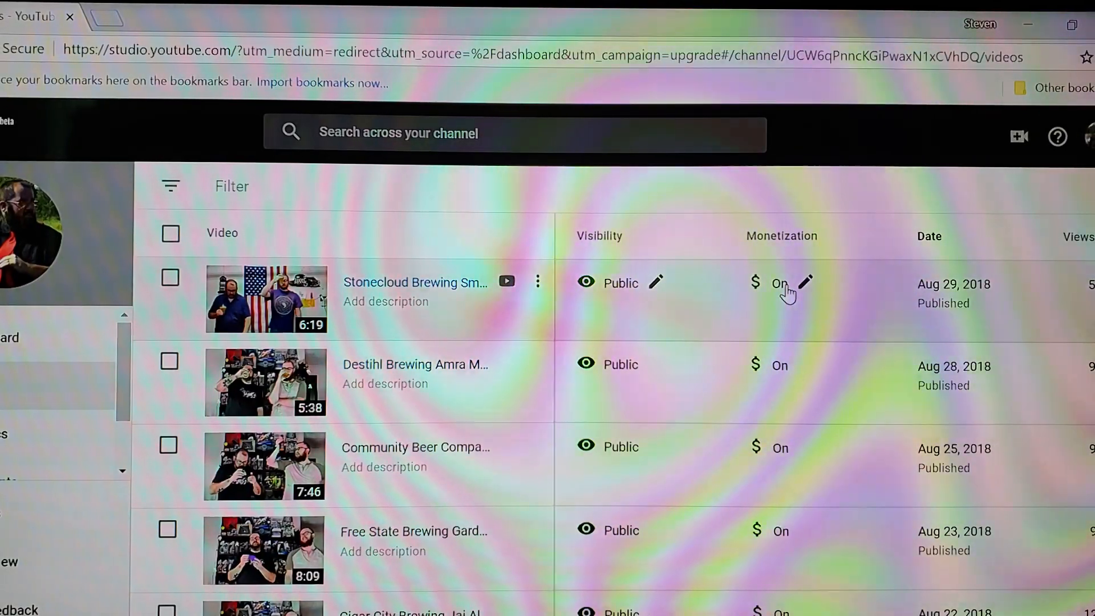
scroll(774, 462, "down", 3)
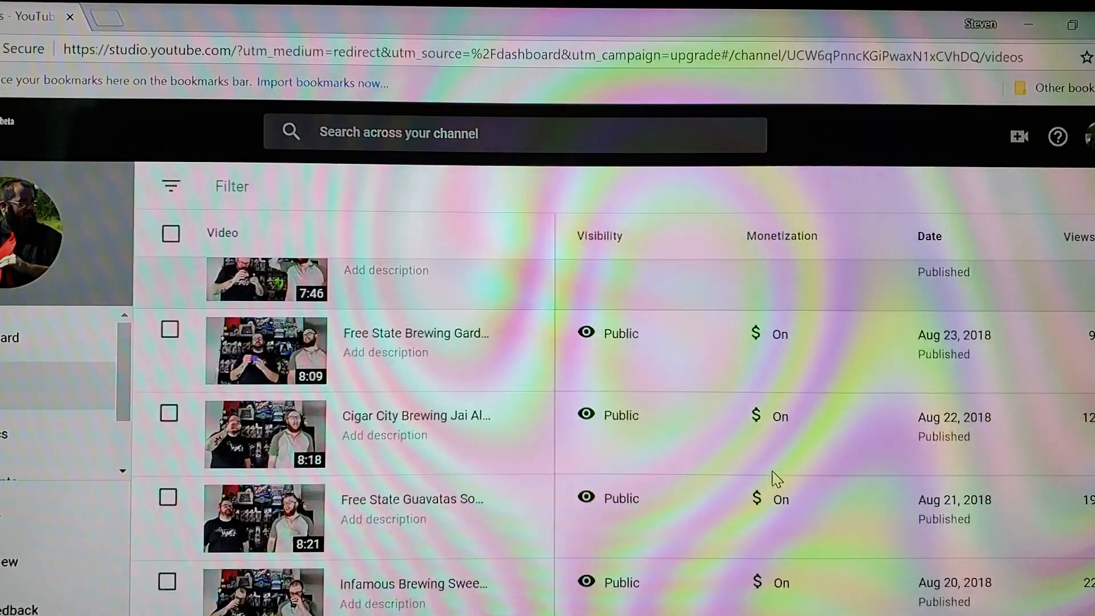
scroll(775, 478, "down", 1)
scroll(780, 507, "down", 3)
scroll(780, 507, "down", 3)
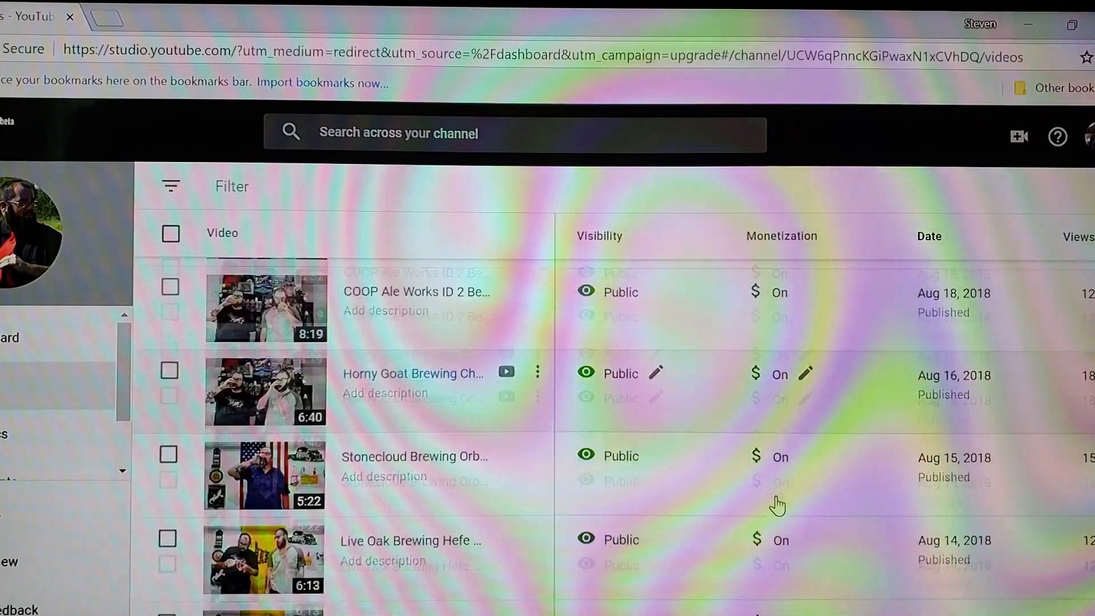
scroll(780, 506, "down", 3)
scroll(780, 506, "down", 2)
scroll(783, 507, "down", 3)
scroll(783, 507, "down", 3)
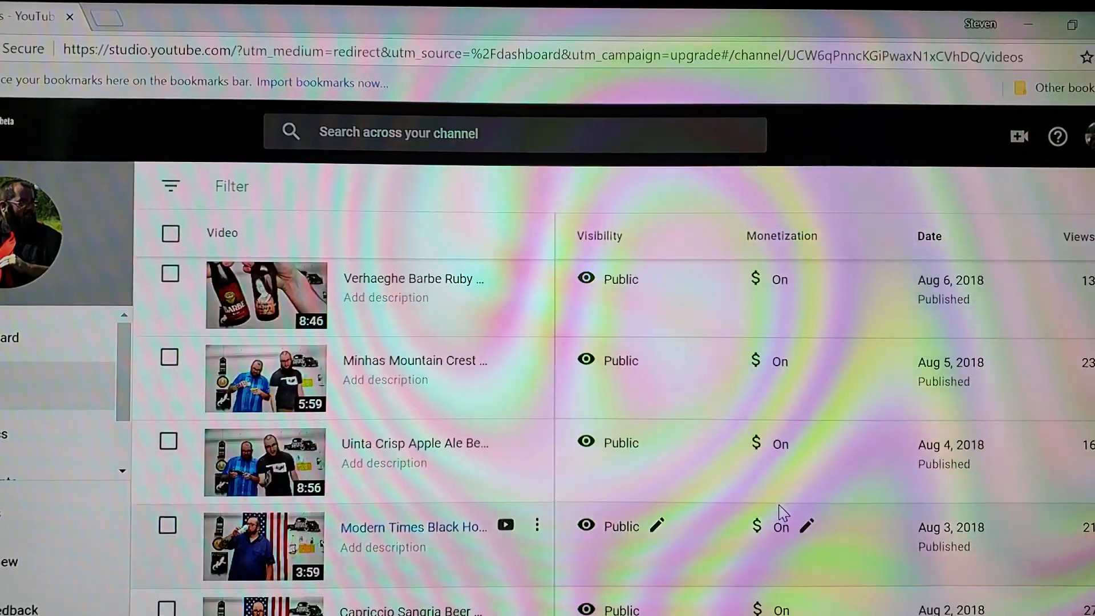
scroll(783, 507, "down", 3)
scroll(783, 506, "down", 2)
scroll(792, 502, "down", 3)
scroll(792, 502, "down", 2)
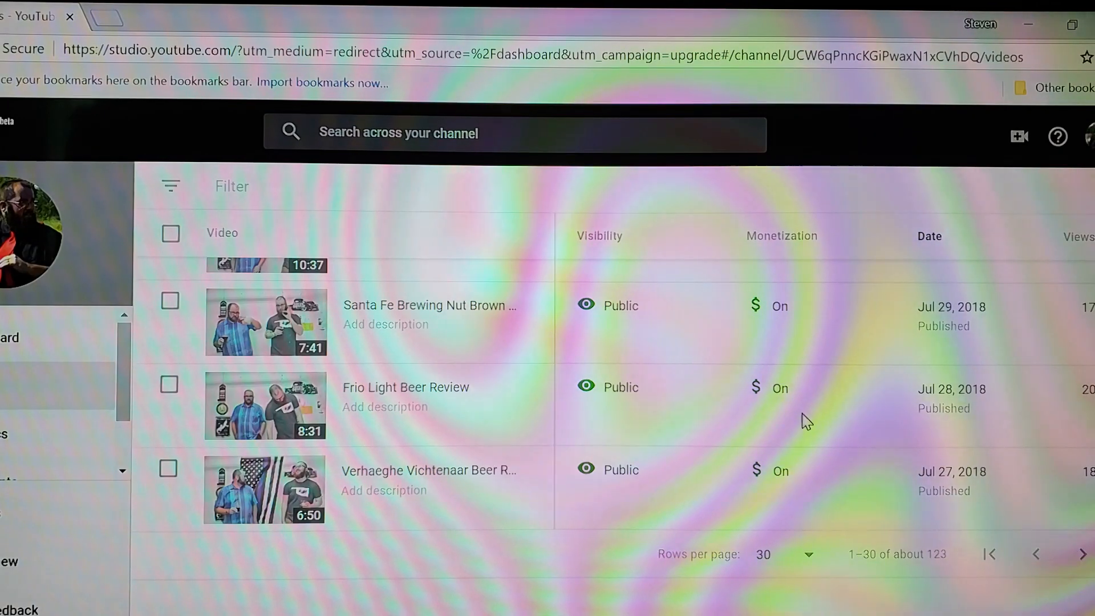
mouse_move(771, 366)
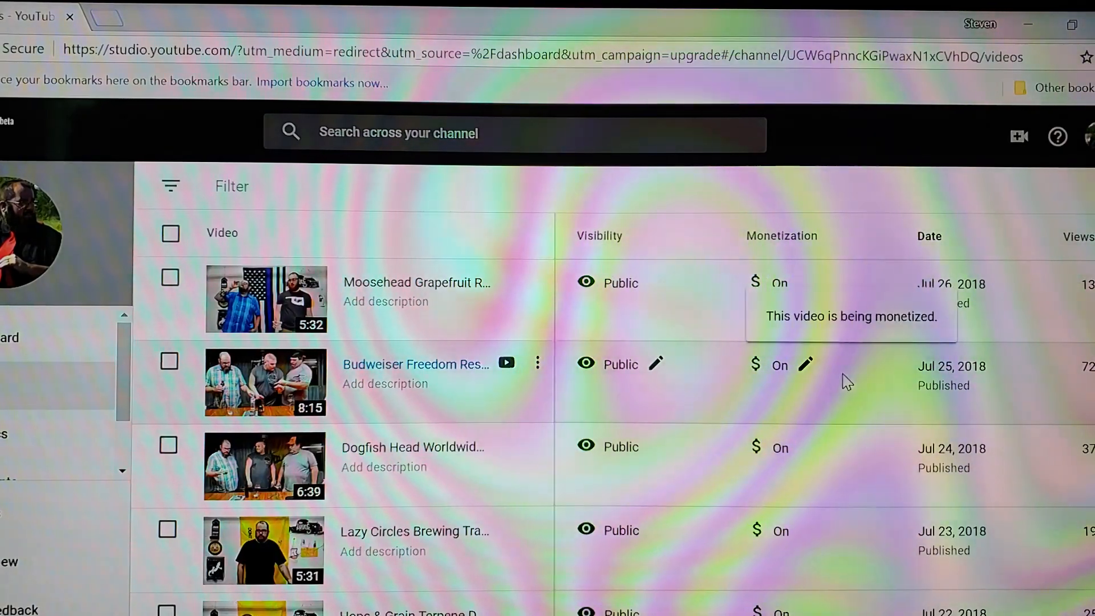
scroll(799, 469, "down", 3)
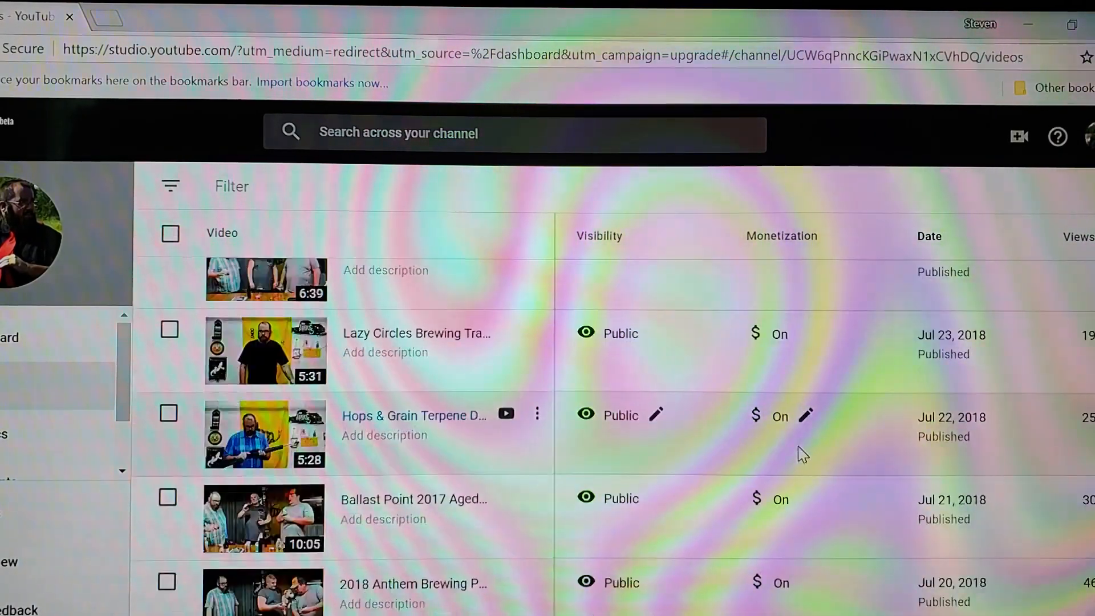
scroll(801, 454, "down", 4)
scroll(802, 453, "down", 4)
scroll(802, 454, "down", 4)
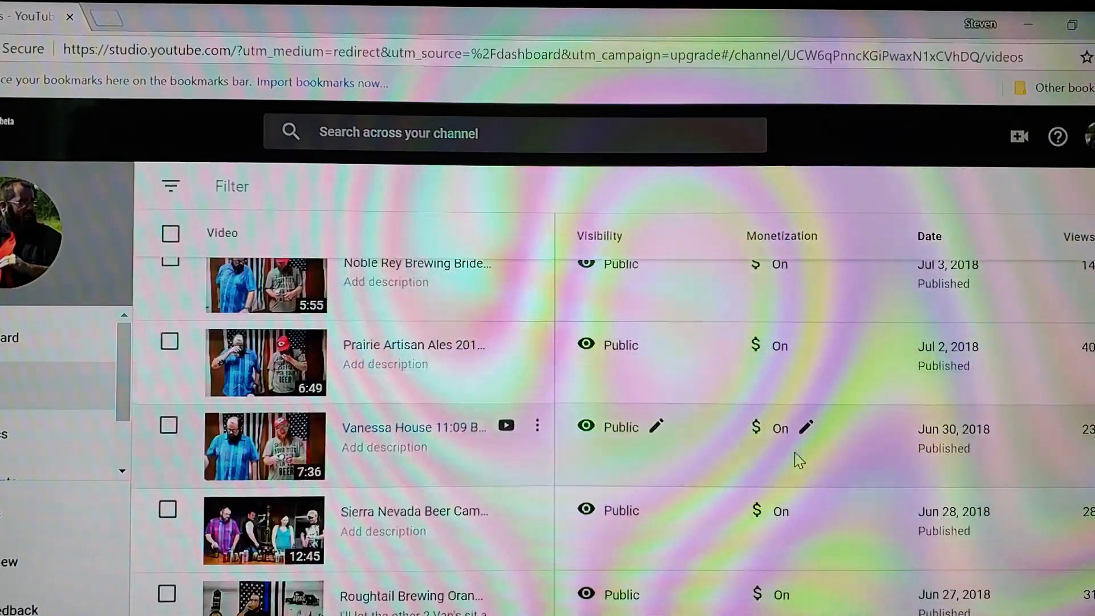
scroll(802, 454, "down", 4)
scroll(796, 460, "down", 3)
scroll(796, 479, "up", 5)
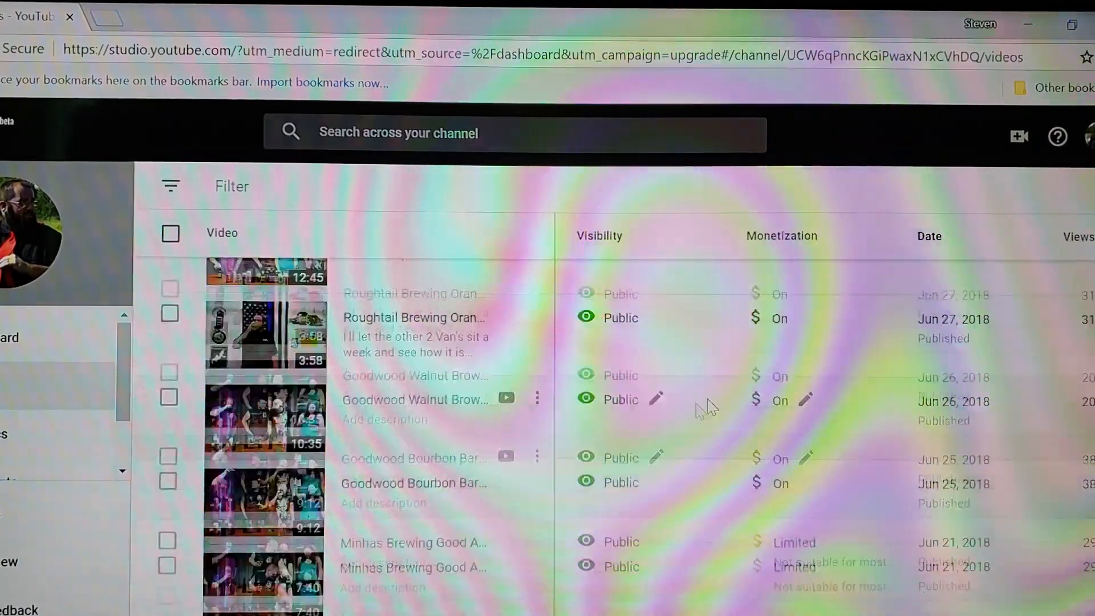
scroll(828, 584, "down", 4)
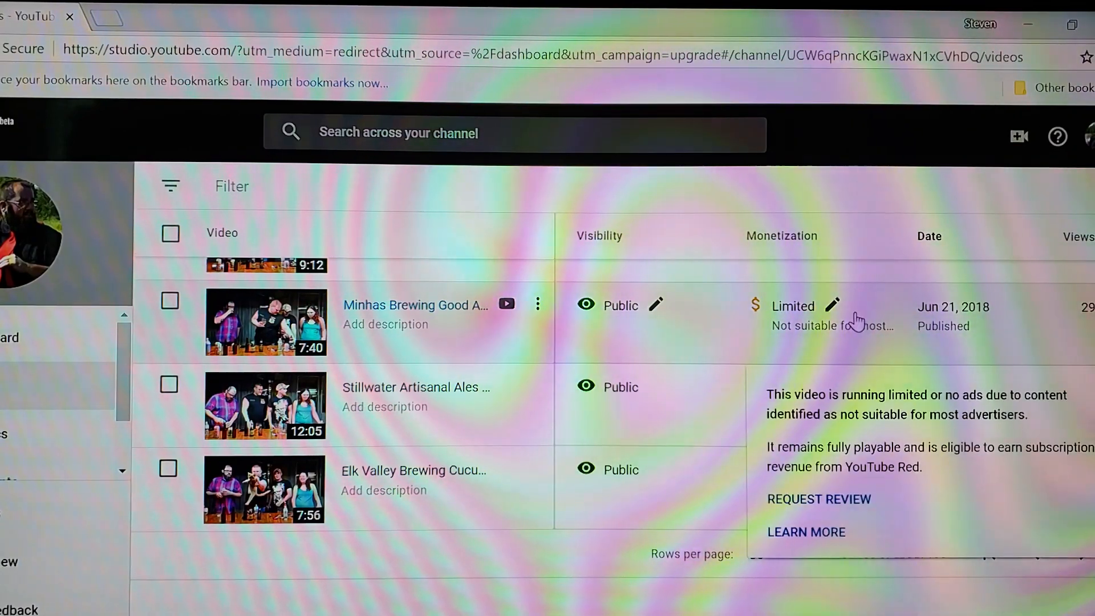
scroll(856, 318, "up", 3)
scroll(769, 384, "up", 3)
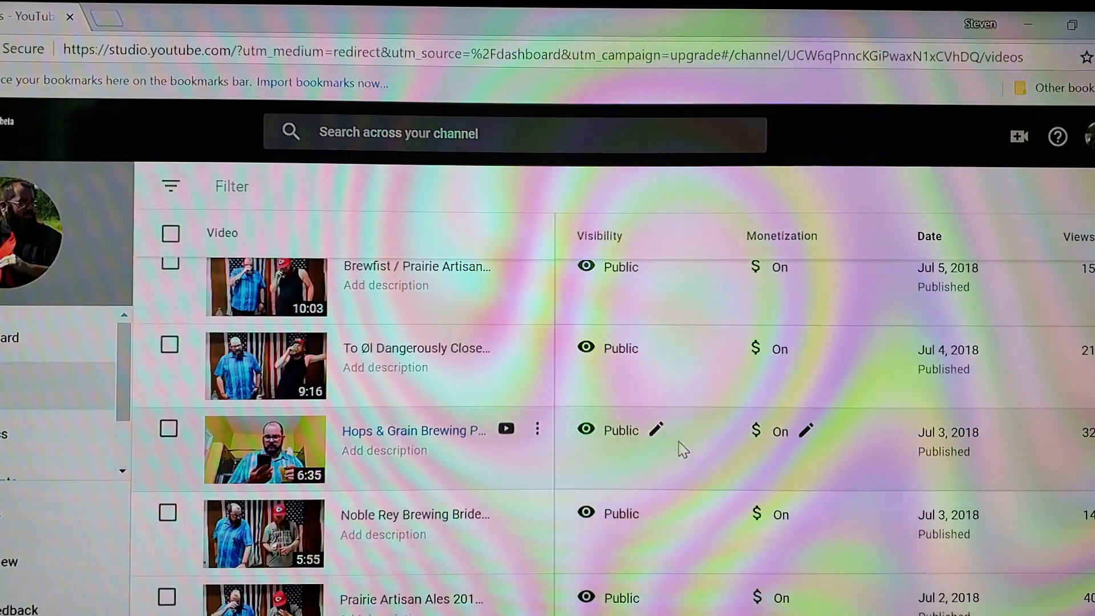
scroll(683, 449, "up", 4)
scroll(692, 437, "up", 4)
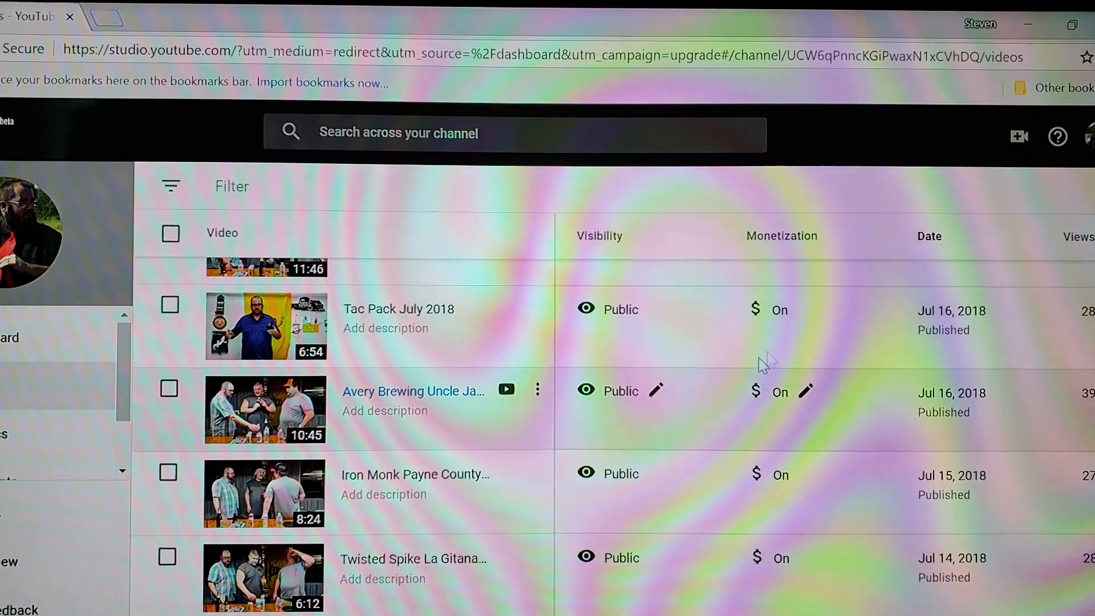
mouse_move(804, 309)
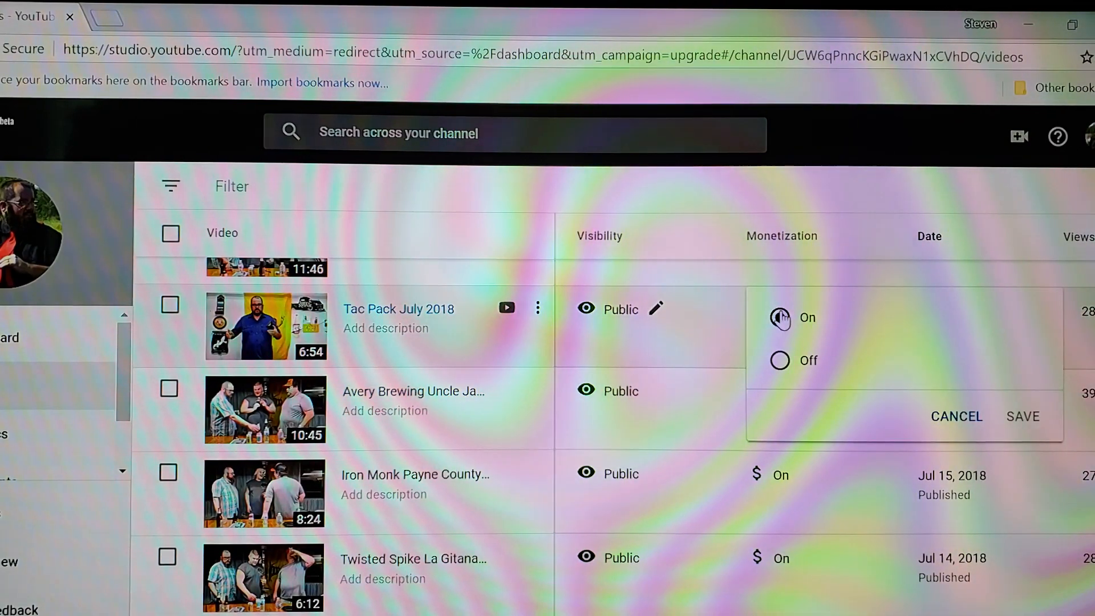
Leave Tac Pack July 2018 monetization at On, dismissing the On/Off choice unchanged
left_click(949, 418)
scroll(764, 393, "up", 5)
scroll(764, 393, "up", 5)
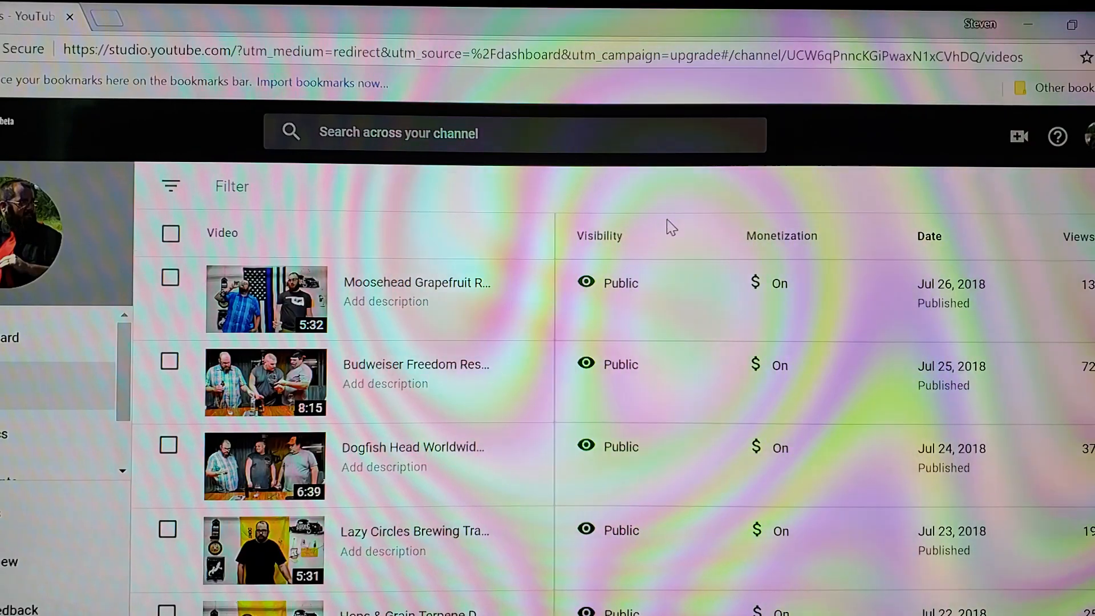
mouse_move(734, 276)
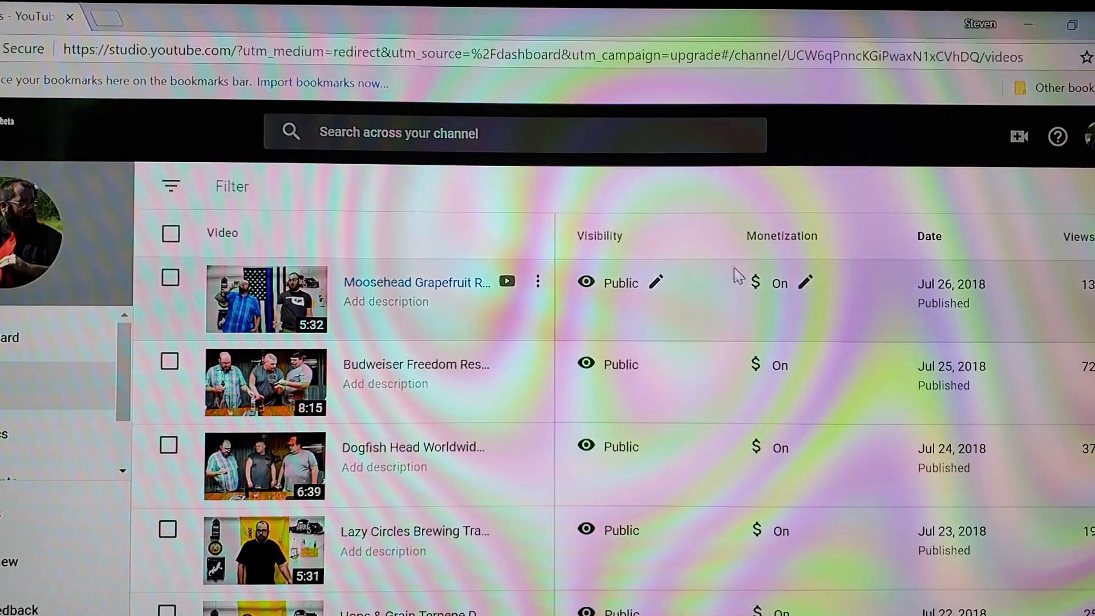
scroll(741, 356, "down", 5)
scroll(740, 385, "down", 4)
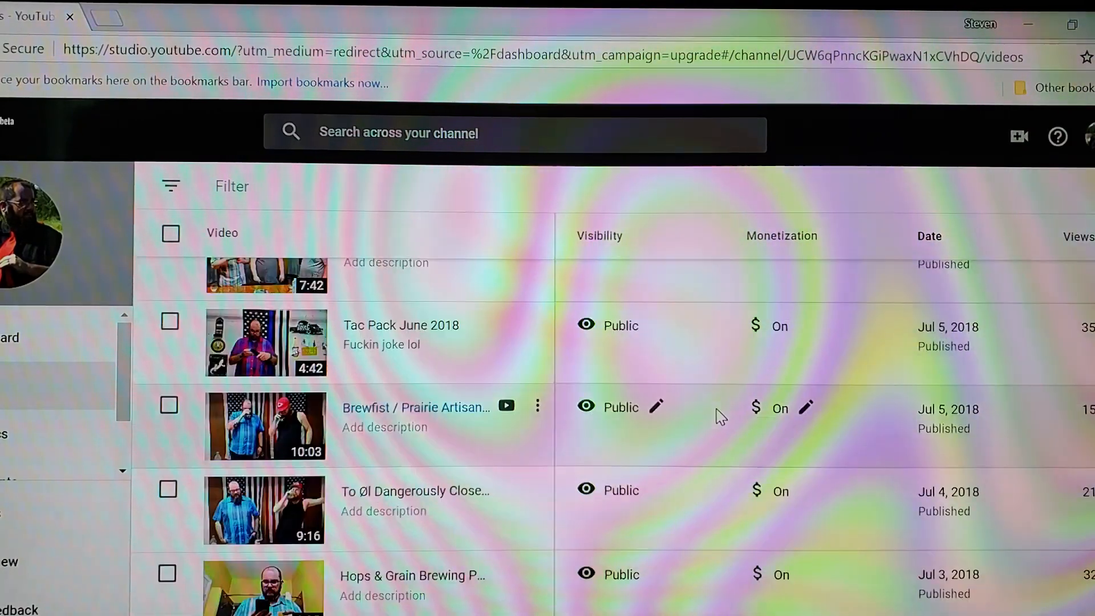
scroll(718, 419, "down", 4)
scroll(715, 431, "down", 4)
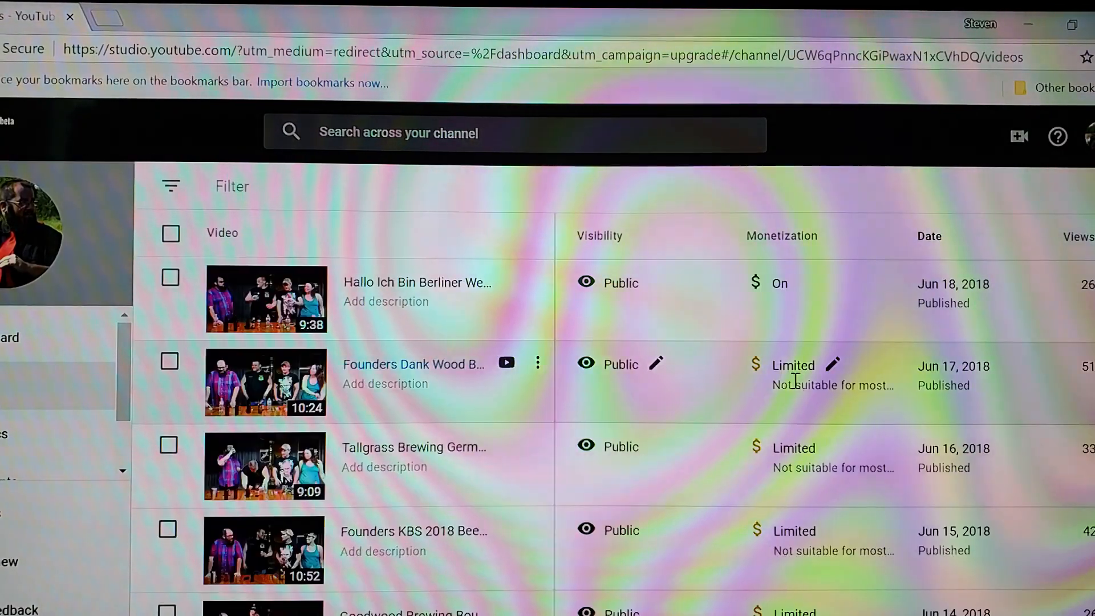
scroll(698, 422, "down", 1)
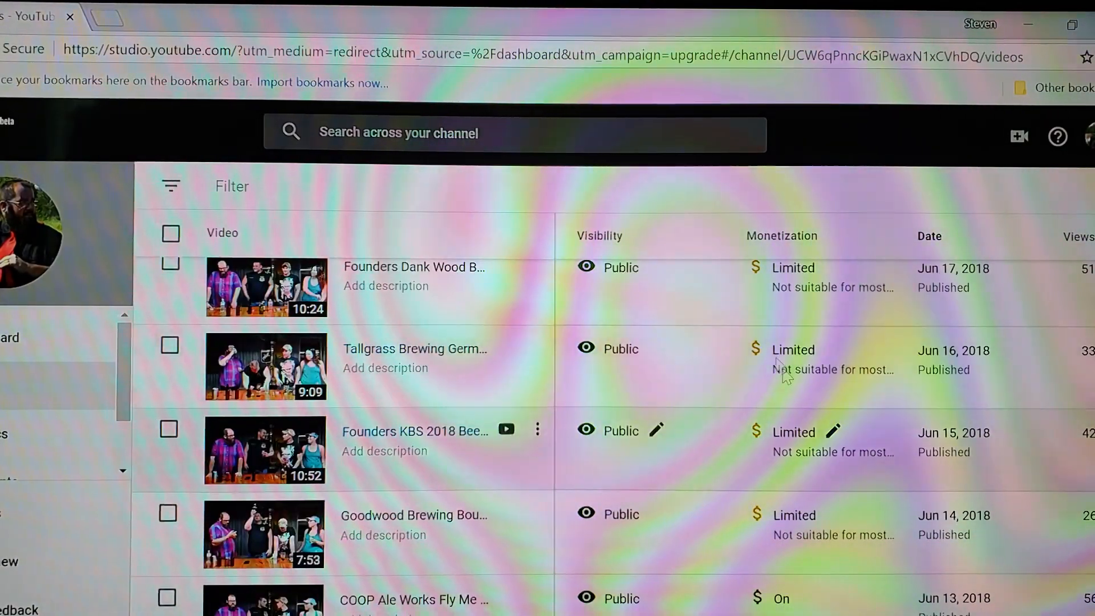
scroll(731, 400, "down", 3)
scroll(710, 394, "down", 3)
scroll(694, 384, "down", 3)
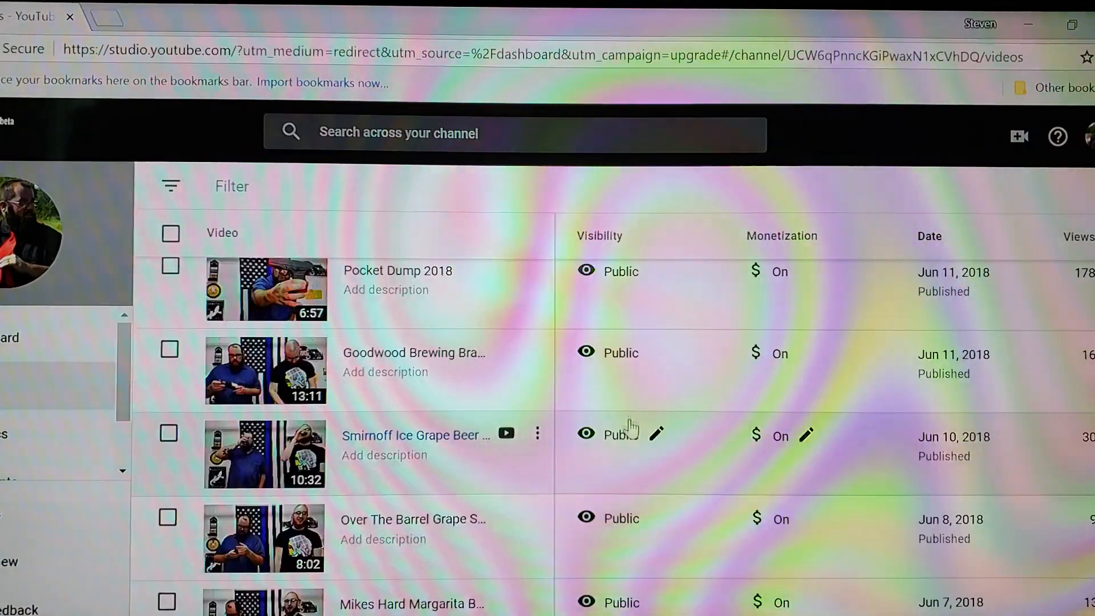
scroll(694, 385, "down", 3)
scroll(718, 428, "down", 3)
scroll(718, 428, "down", 3)
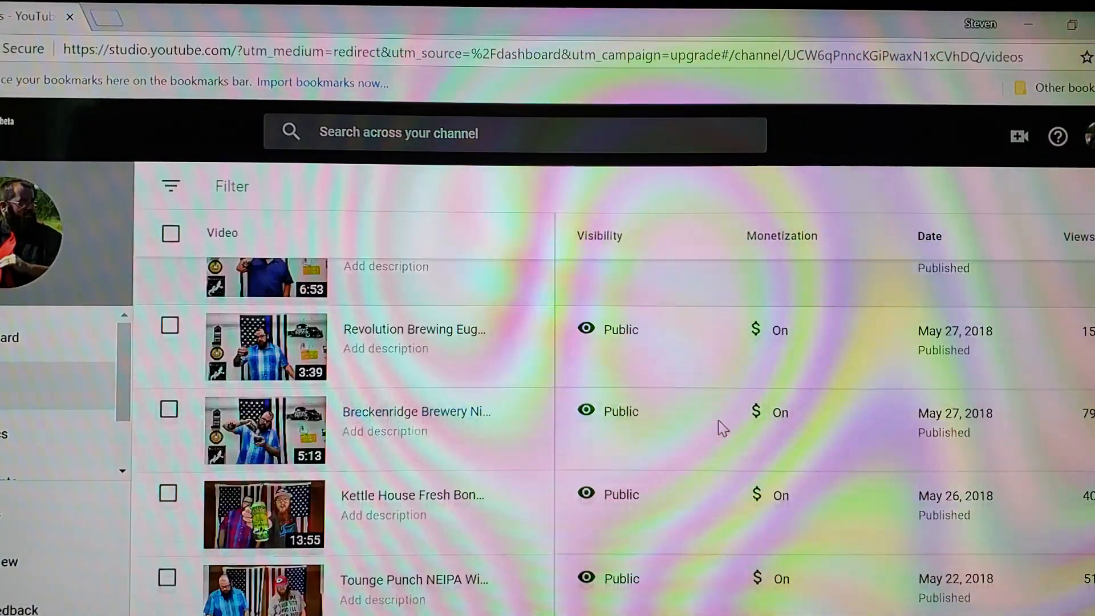
scroll(701, 462, "down", 3)
scroll(702, 469, "down", 1)
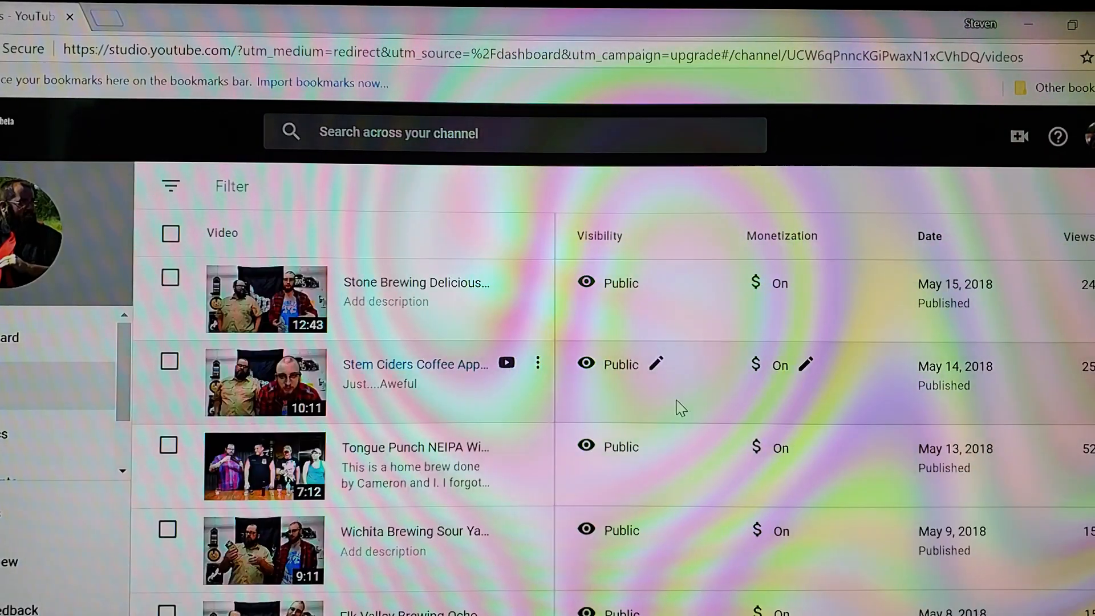
scroll(724, 363, "down", 5)
scroll(709, 376, "down", 5)
scroll(706, 385, "down", 5)
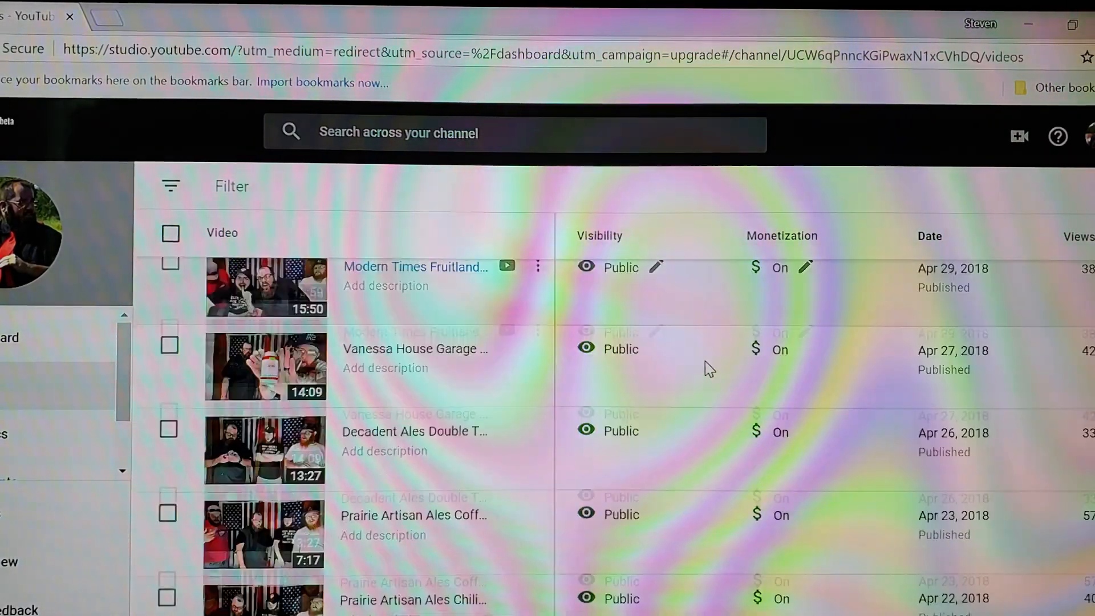
scroll(699, 395, "down", 5)
scroll(699, 395, "down", 5)
scroll(701, 426, "up", 5)
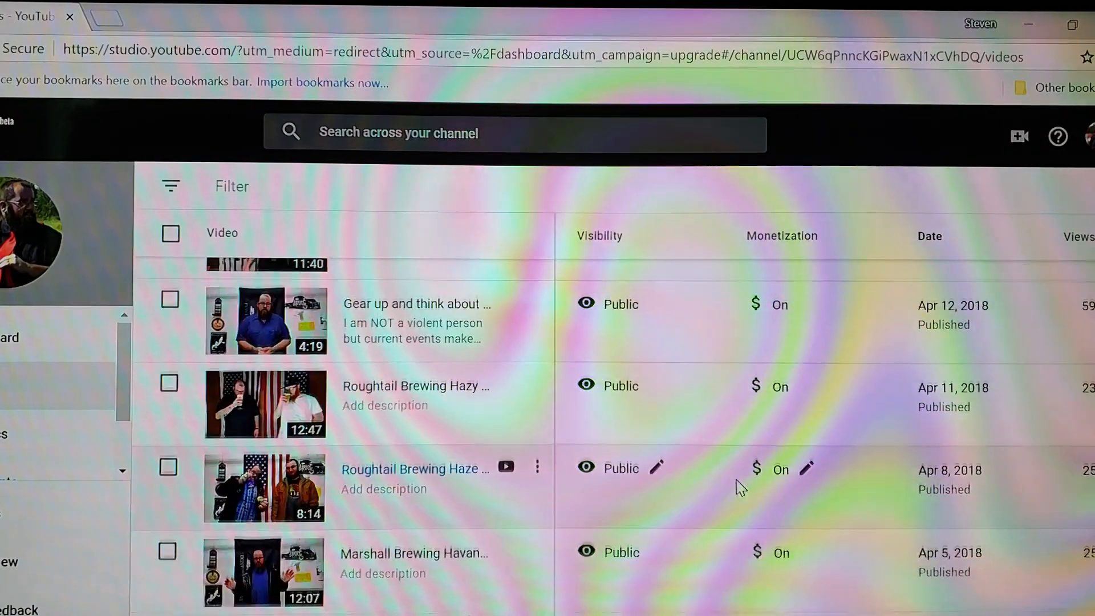
scroll(719, 446, "up", 5)
scroll(735, 463, "up", 5)
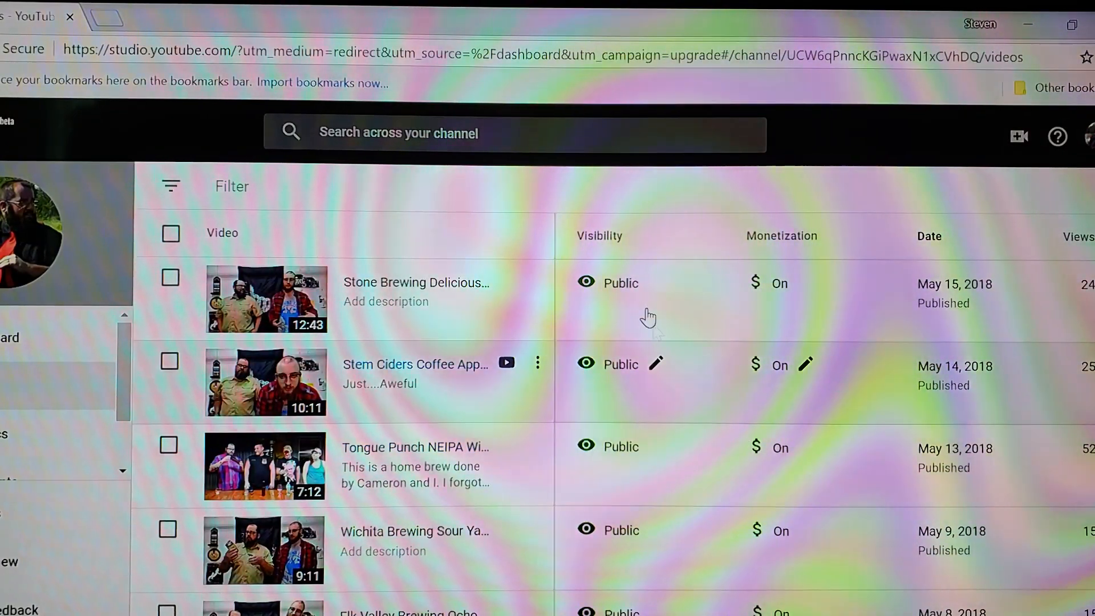